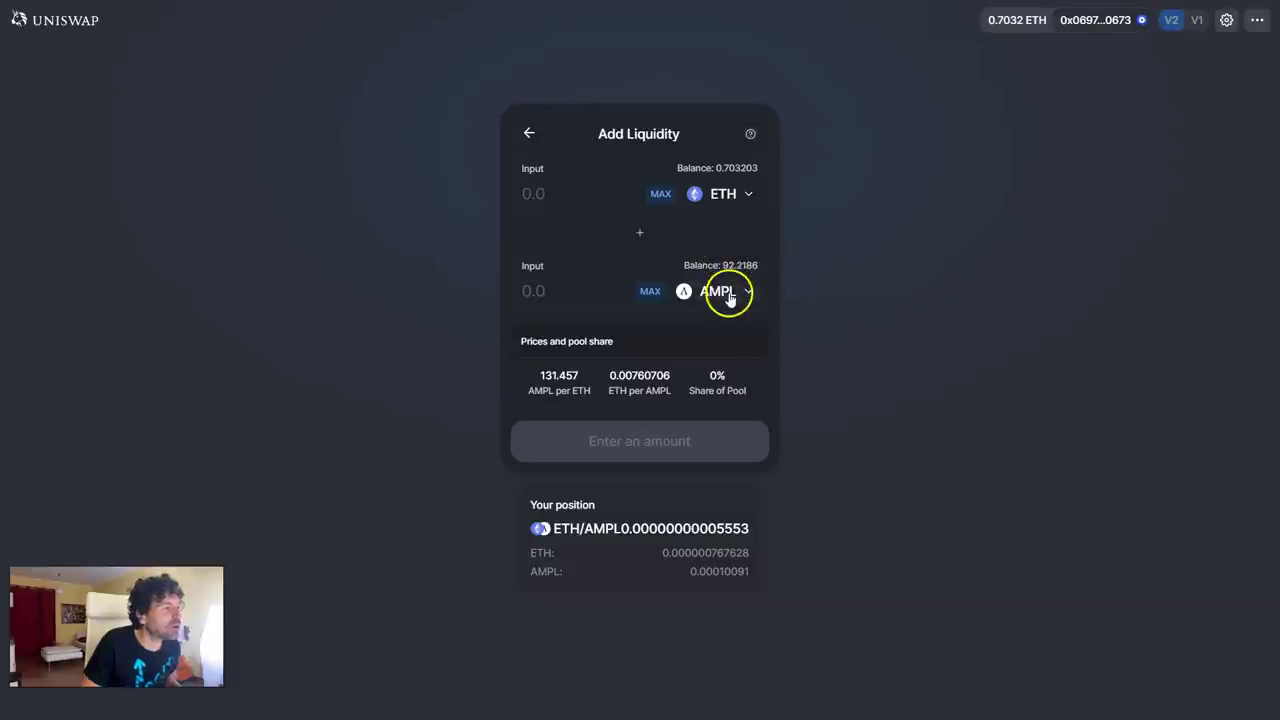
Try the maximum AMPL and maximum ETH balances in turn as the liquidity amounts.
left_click(650, 292)
left_click(543, 288)
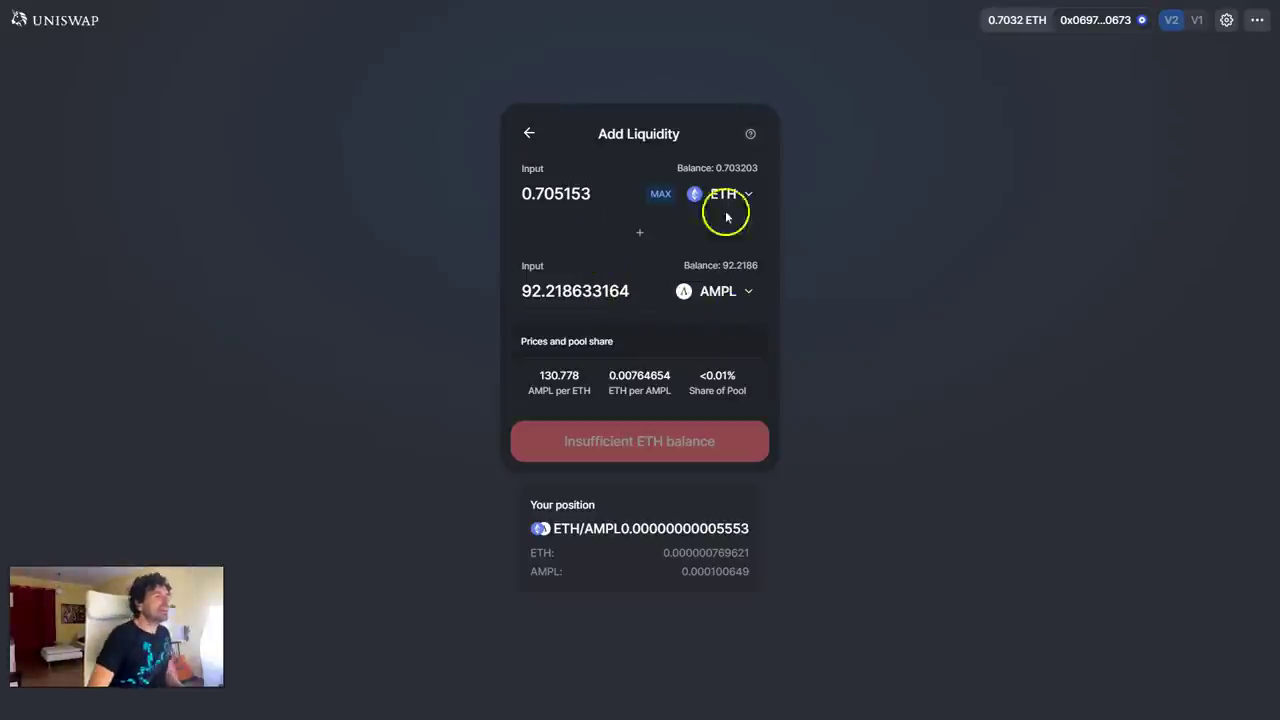
left_click(660, 194)
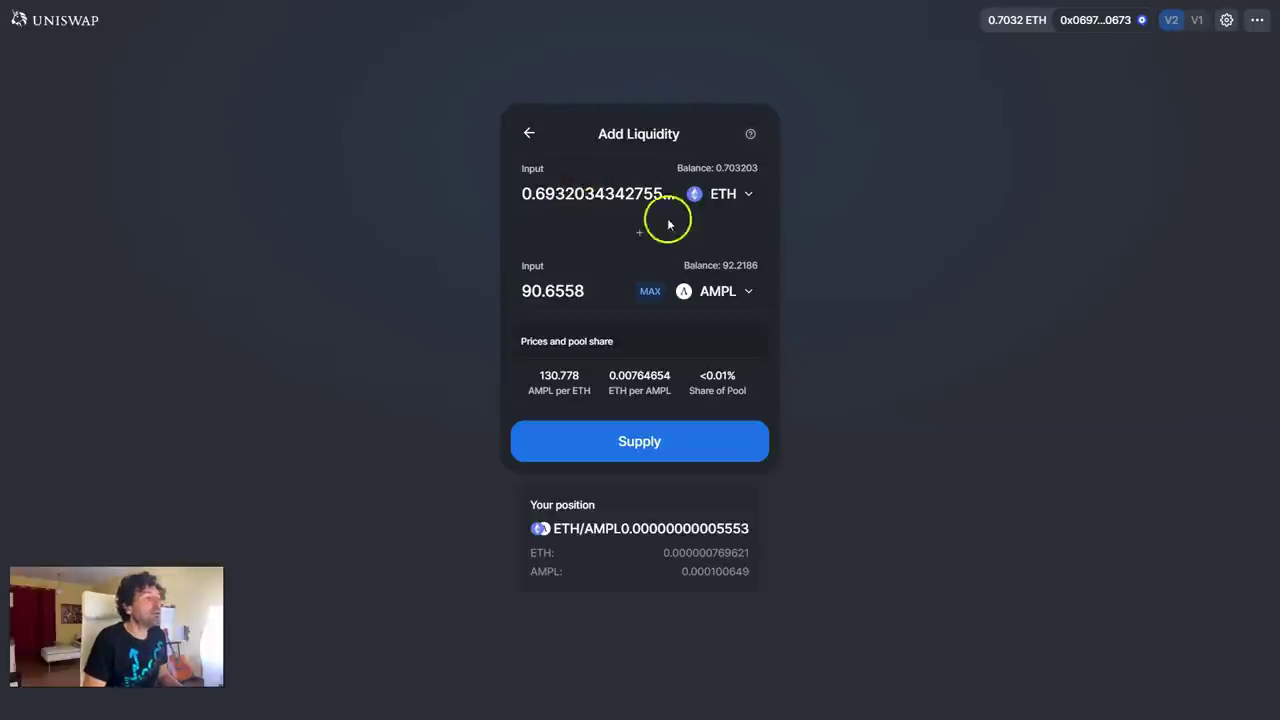
left_click(650, 291)
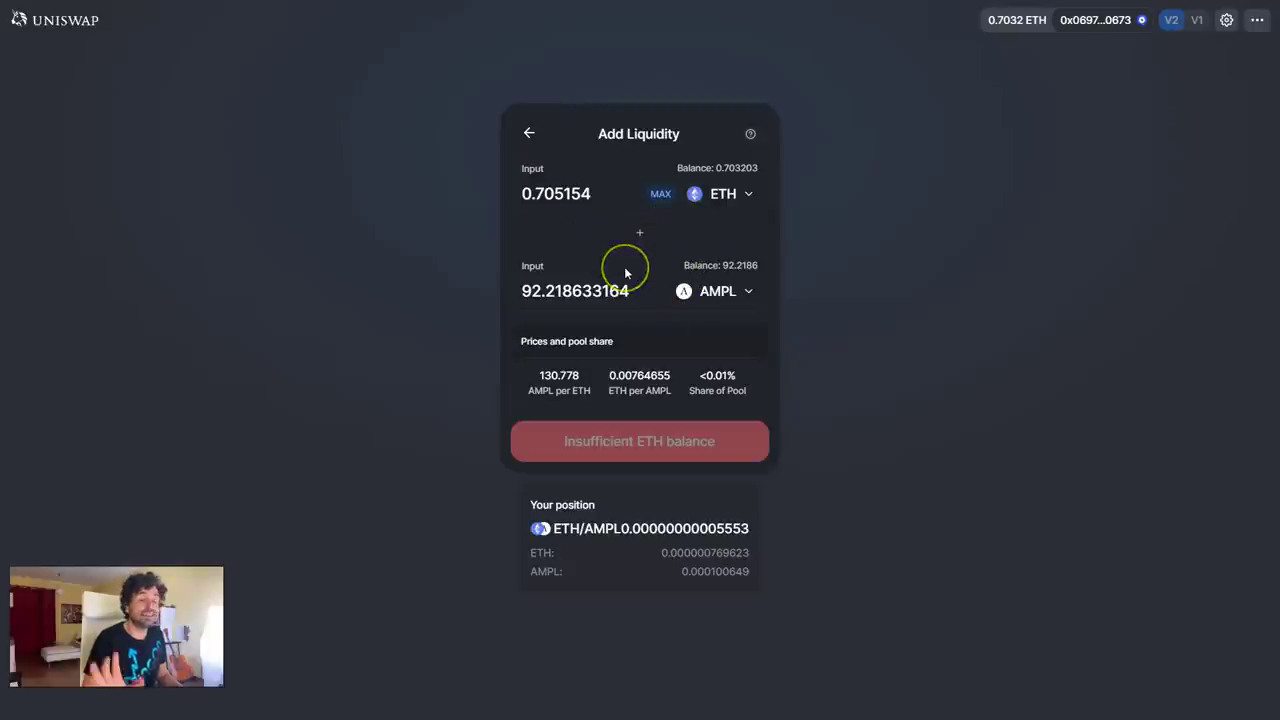
left_click(668, 194)
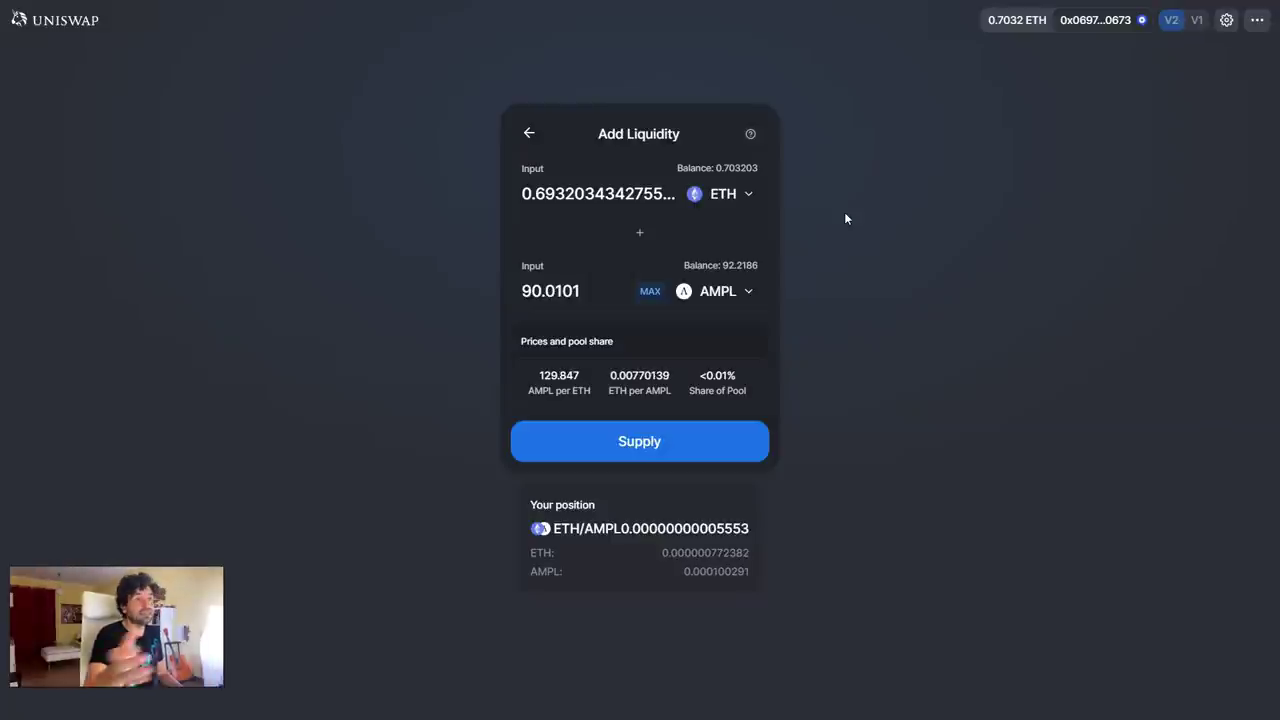
left_click(897, 189)
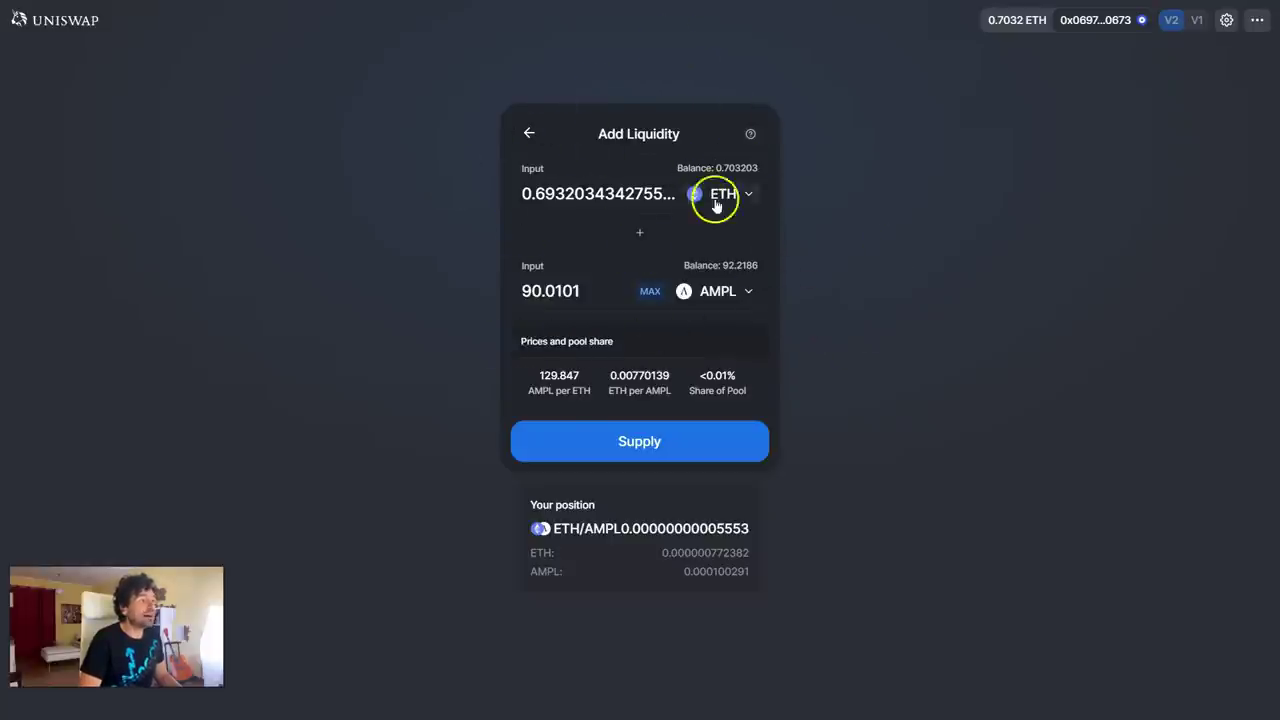
left_click(650, 291)
Supply the maximum ETH balance with the matching AMPL to the ETH/AMPL pool and approve the transaction in the wallet.
left_click(657, 194)
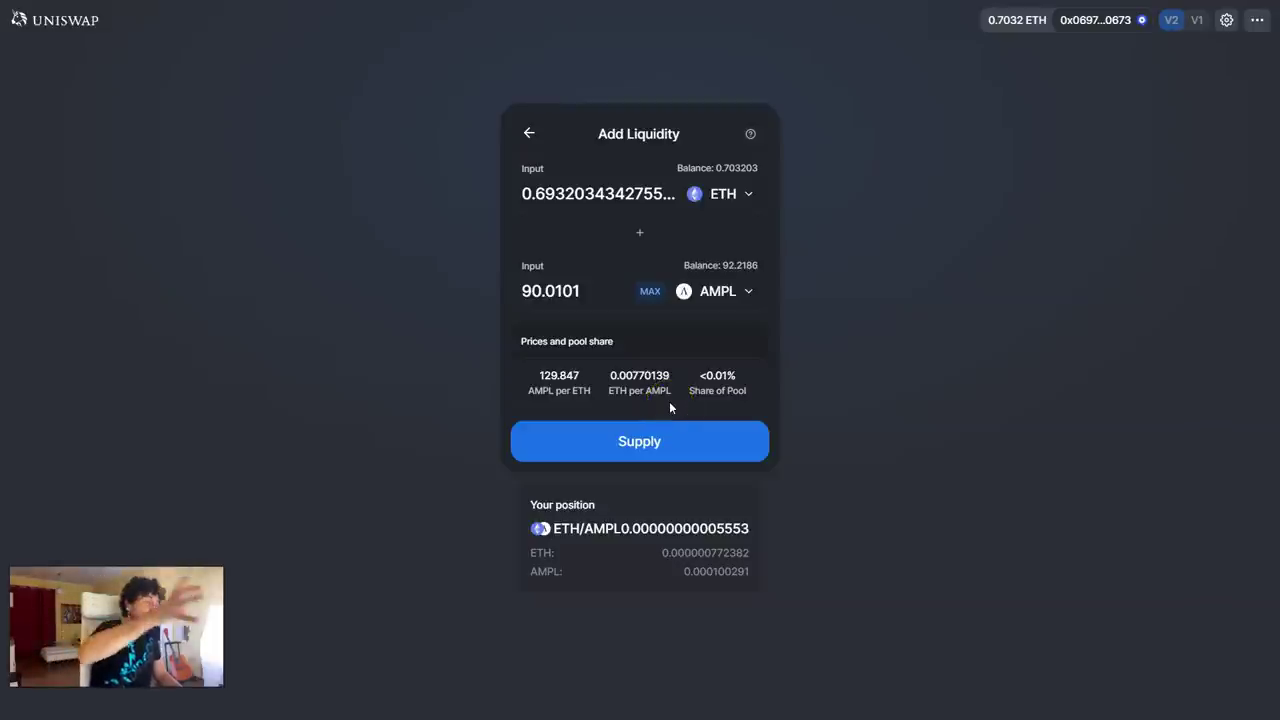
left_click(671, 443)
left_click(671, 503)
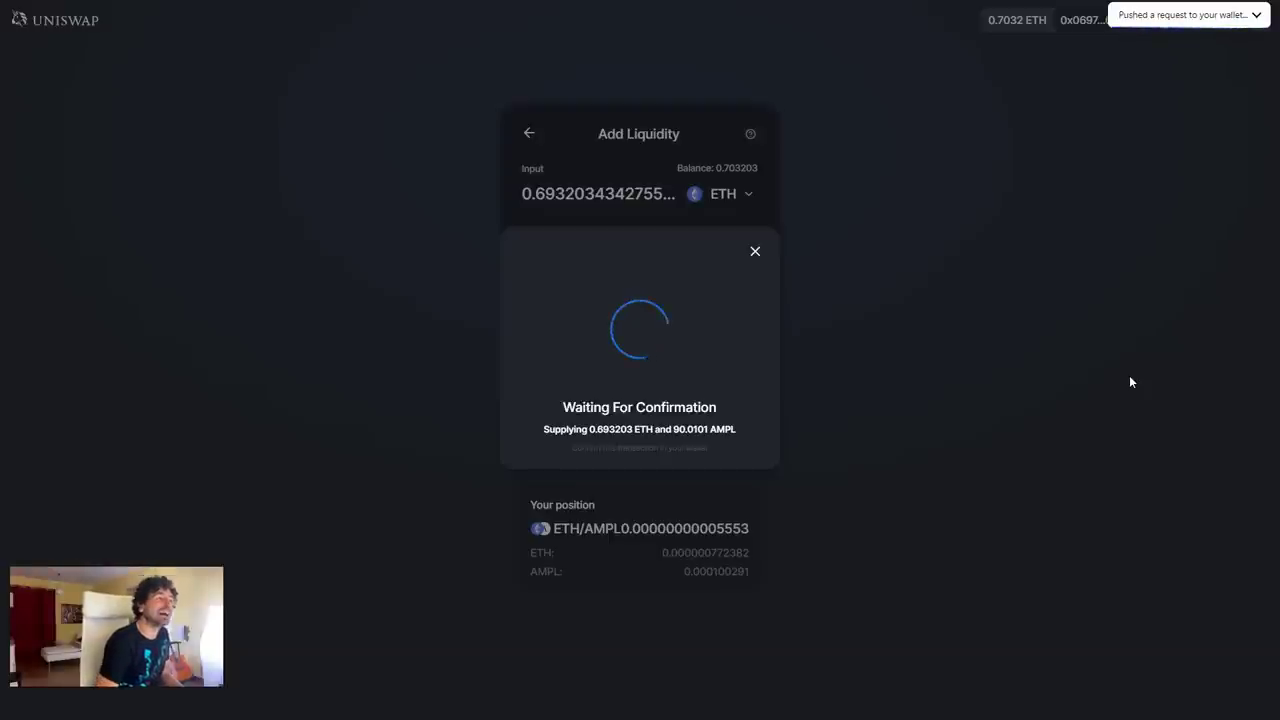
left_click(1110, 350)
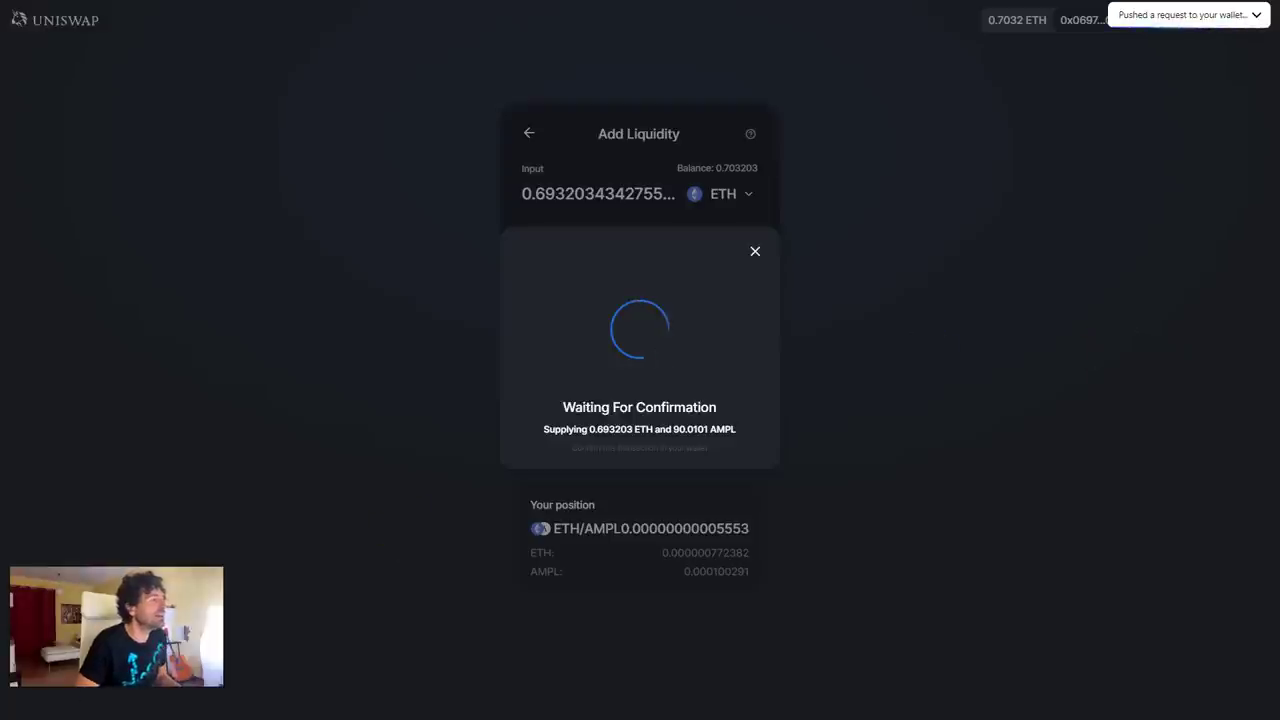
left_click(849, 583)
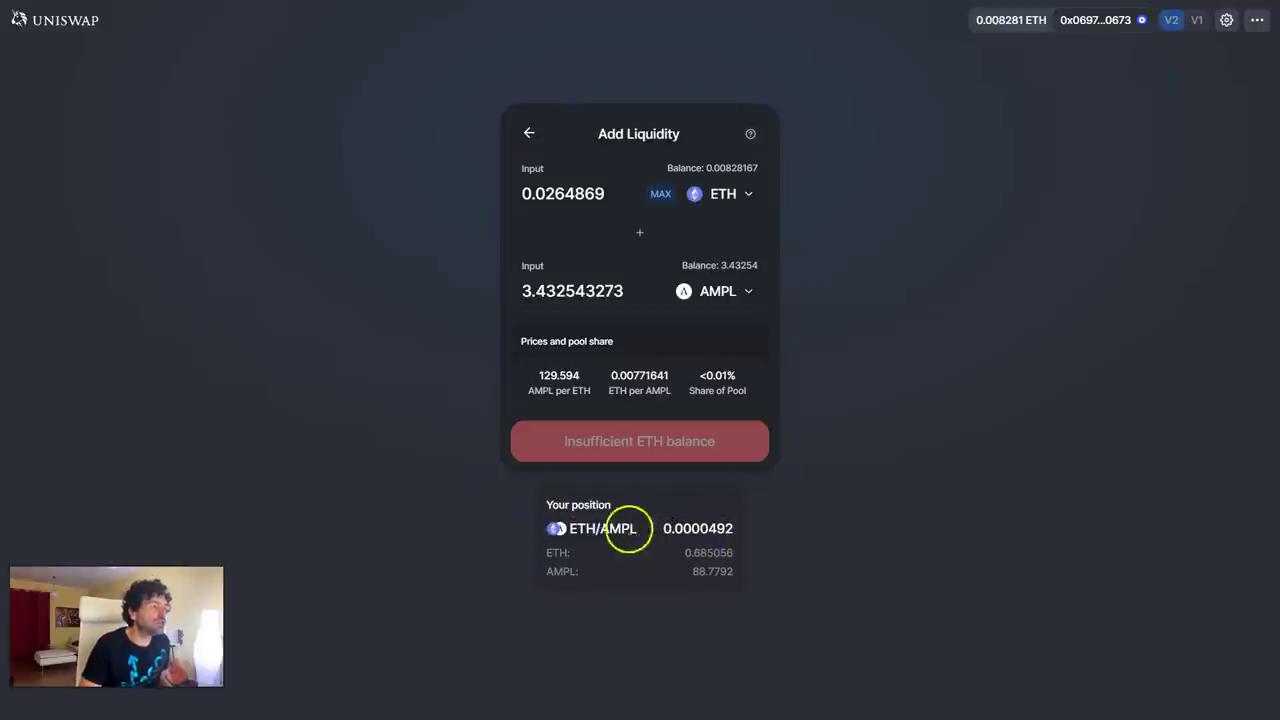
Examine the ETH/AMPL pool position, including its pool token amount and its ETH and AMPL shares.
left_click_drag(662, 529, 723, 545)
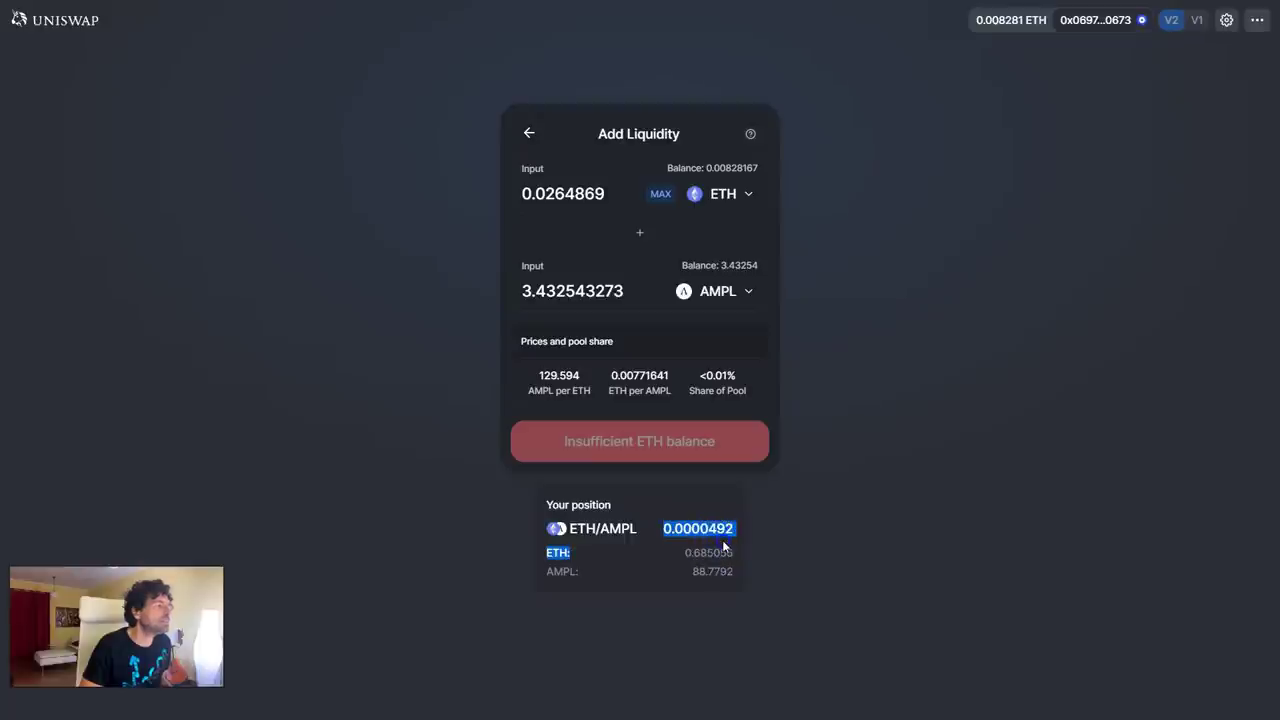
left_click(692, 555)
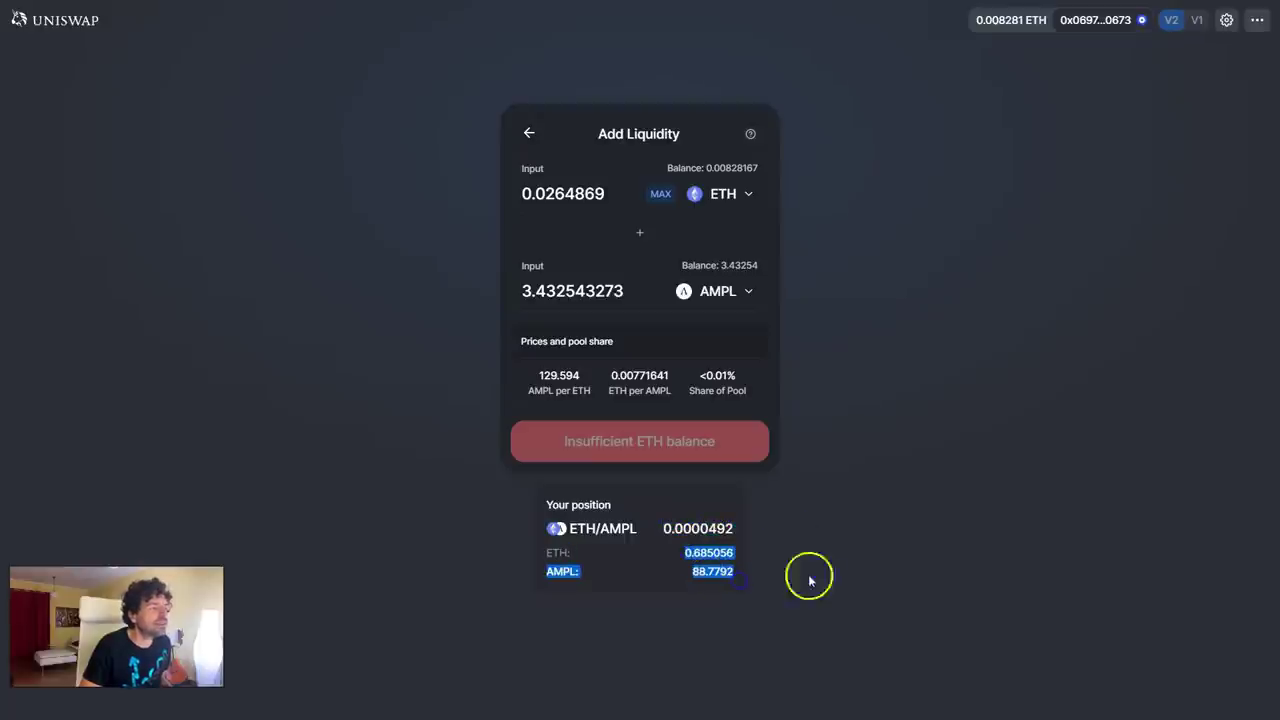
left_click(610, 549)
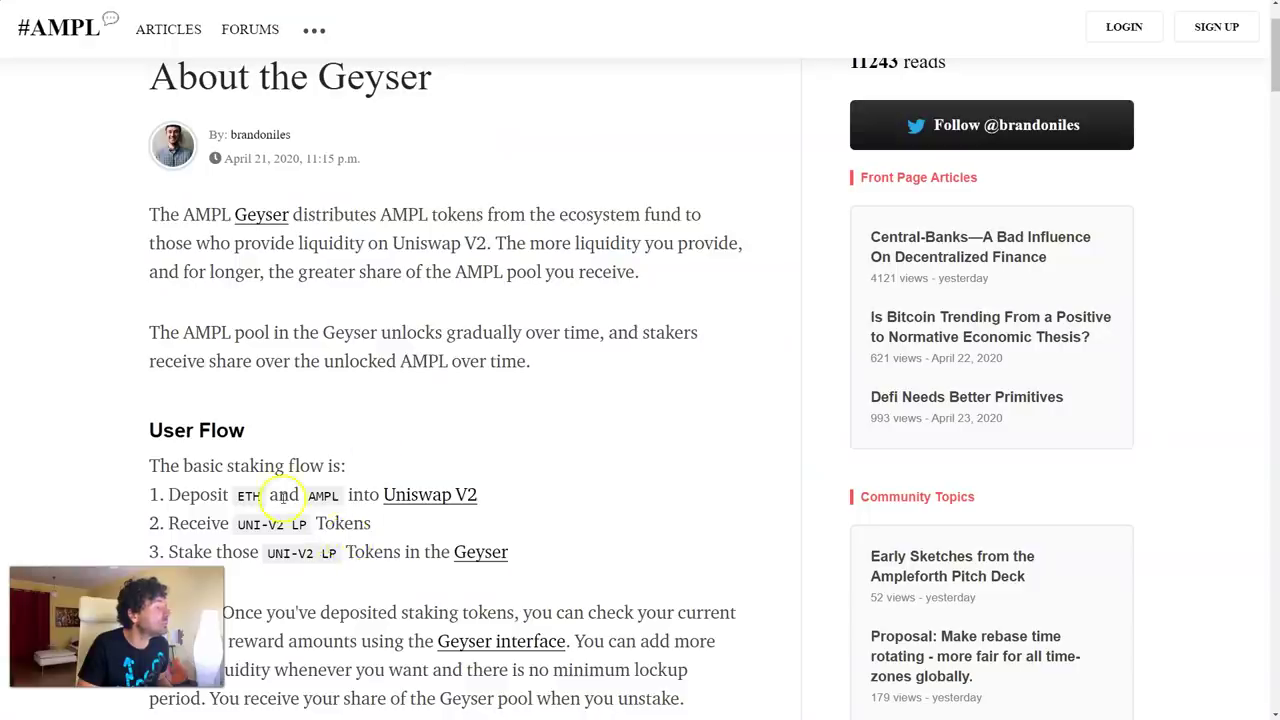
Read the staking user flow in the About the Geyser article and examine the APY on the Geyser stats page.
scroll(283, 497, "down", 2)
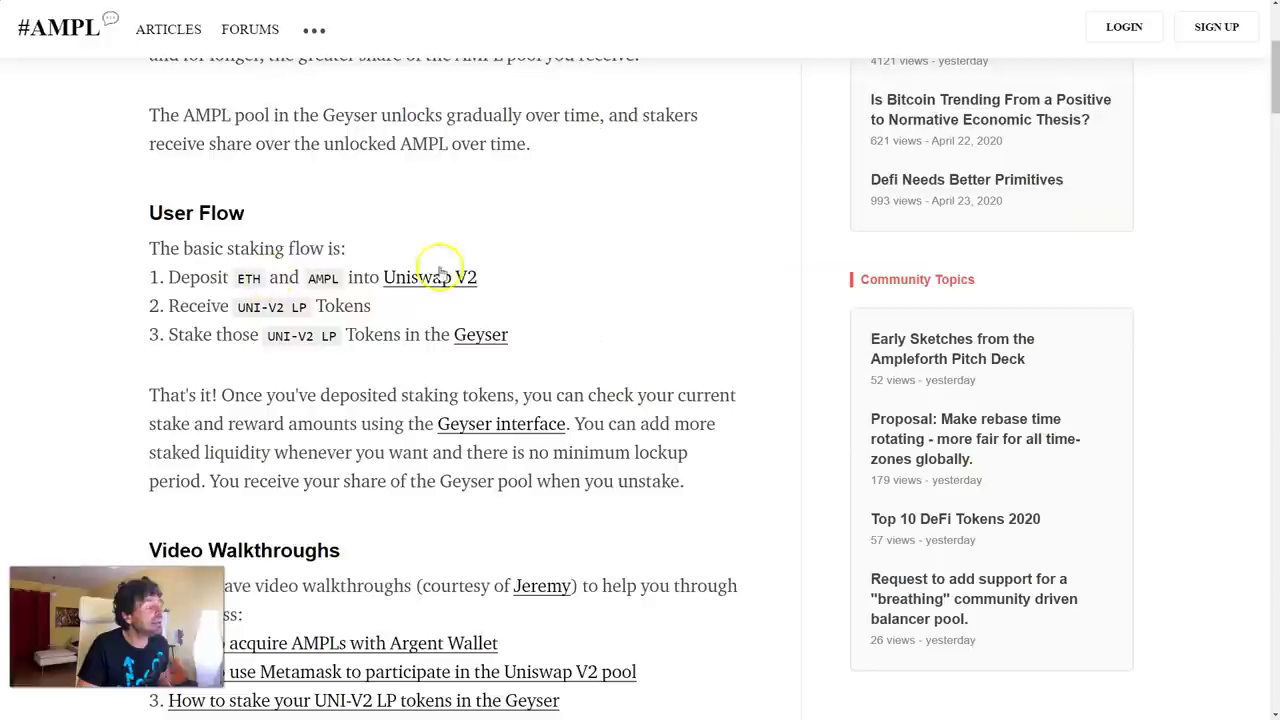
left_click_drag(376, 324, 464, 340)
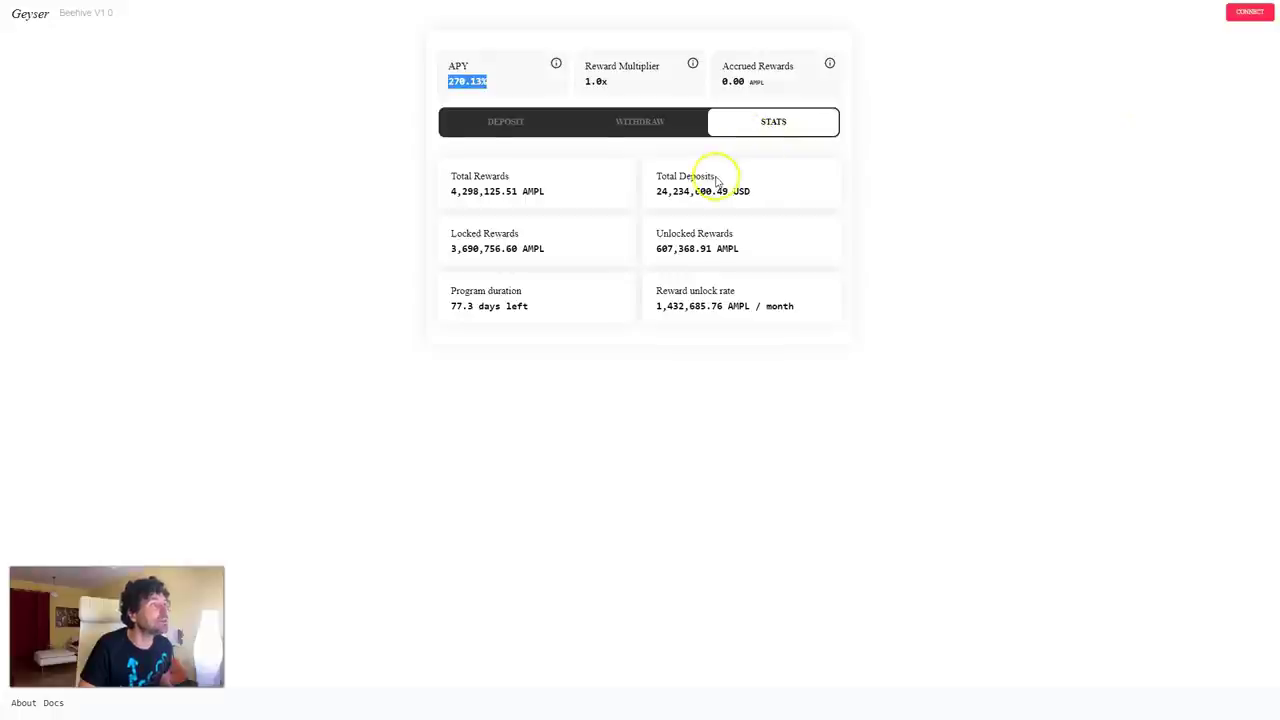
left_click(390, 186)
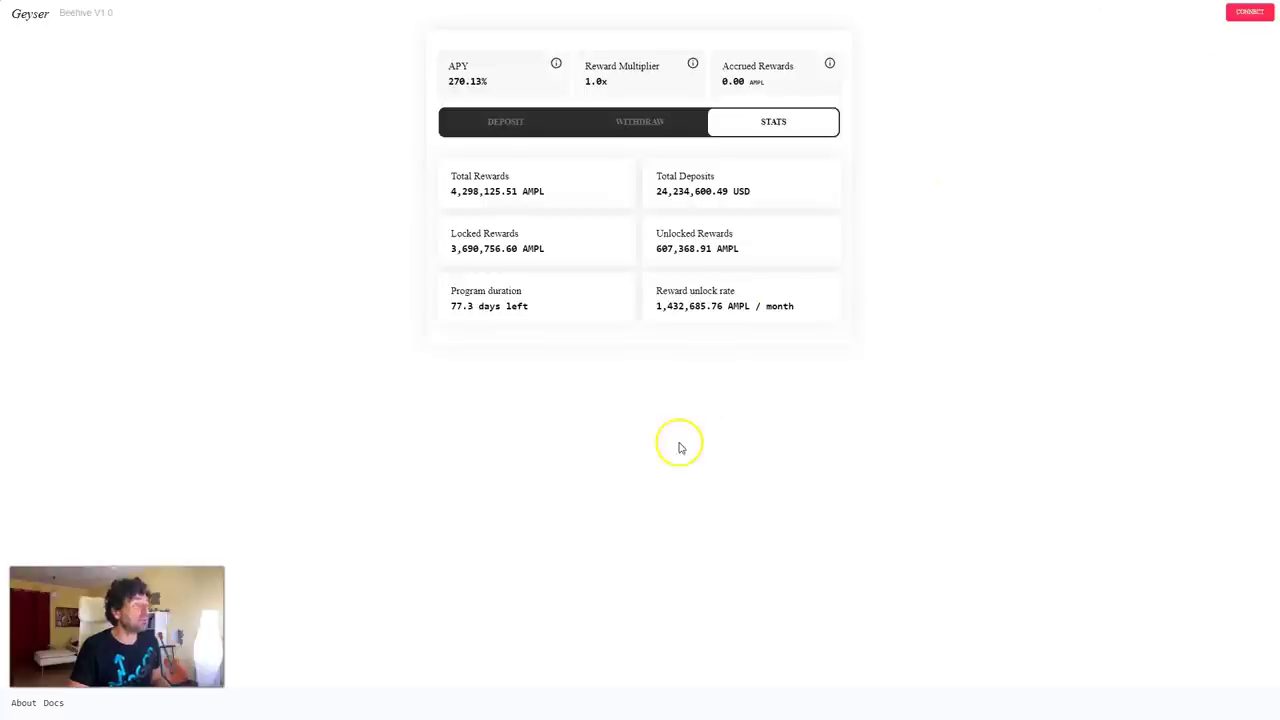
Open the Geyser deposit form and examine the current reward multiplier.
left_click(516, 121)
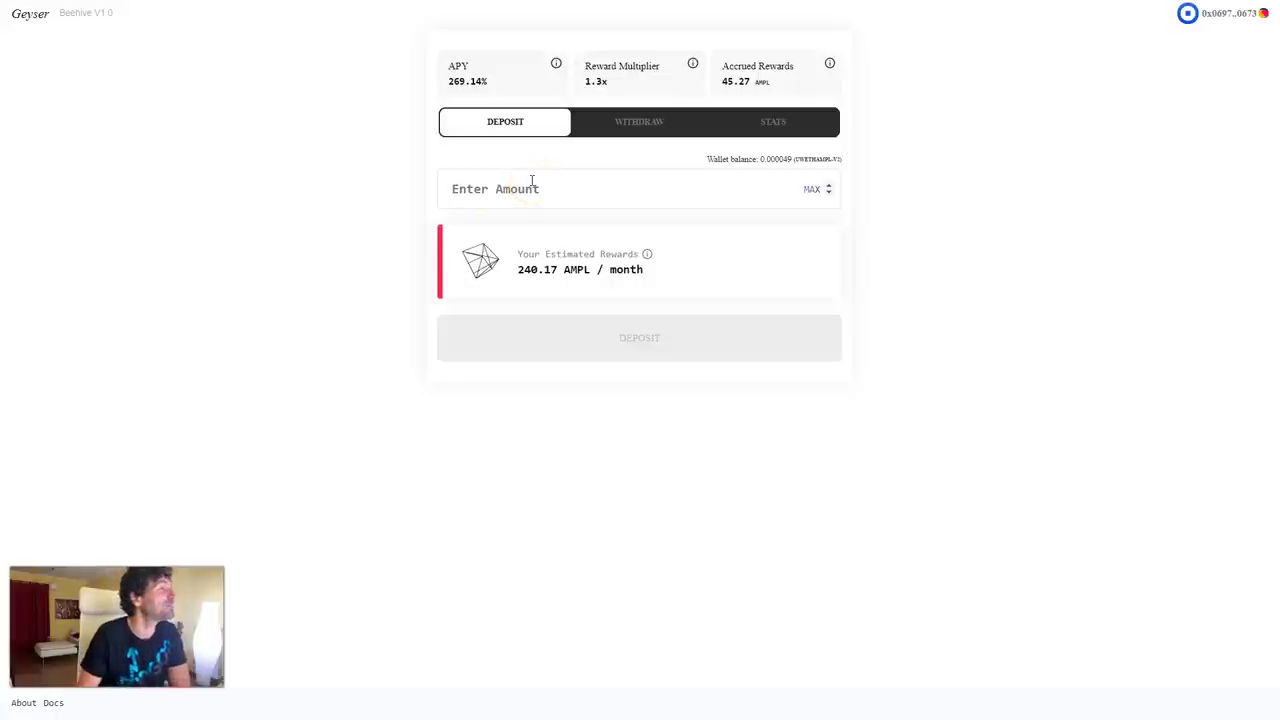
left_click(617, 78)
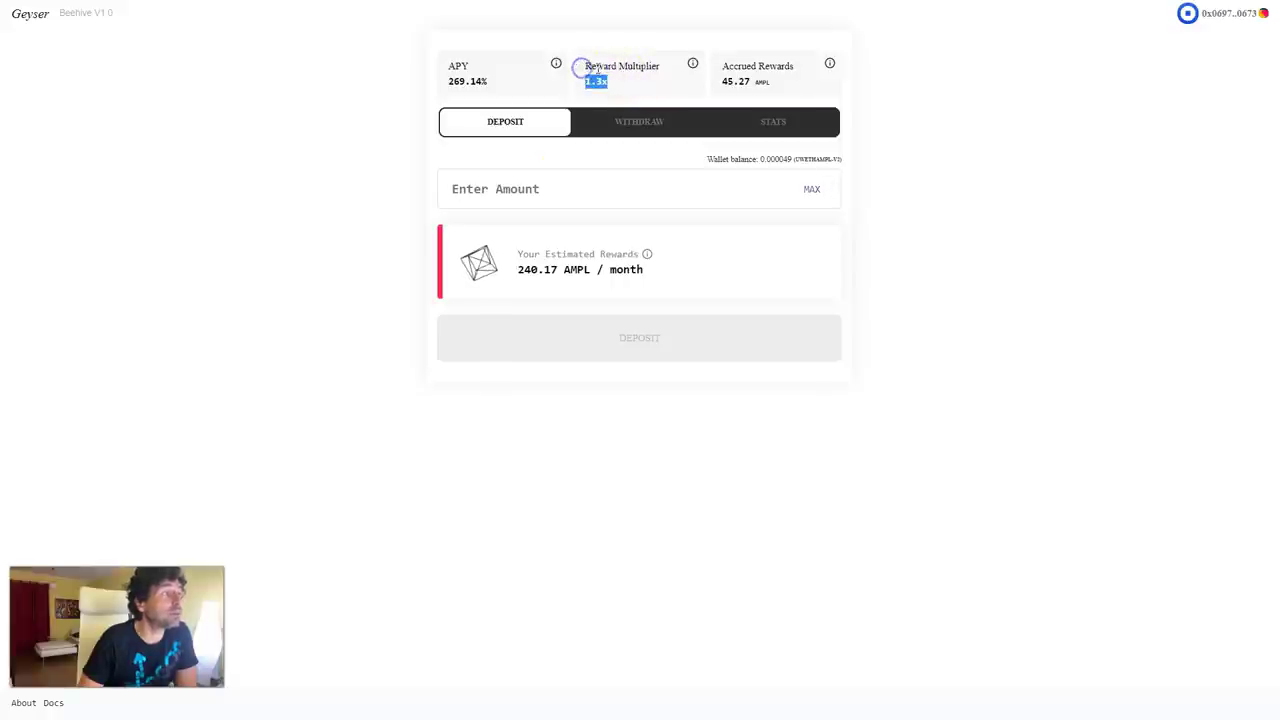
left_click(588, 80)
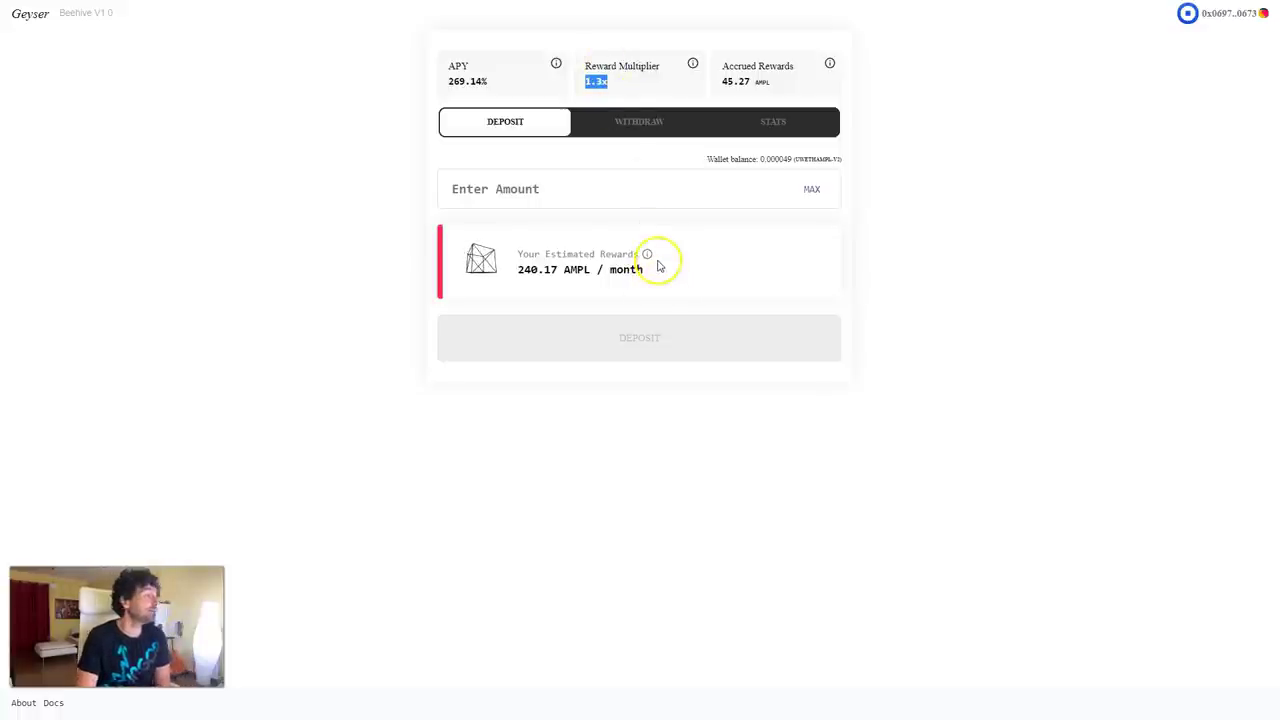
Deposit the maximum balance of 0.0000492098 UWETHAMPL-V2 tokens in the Geyser, approve the transaction, and dismiss the completion notice.
left_click(498, 193)
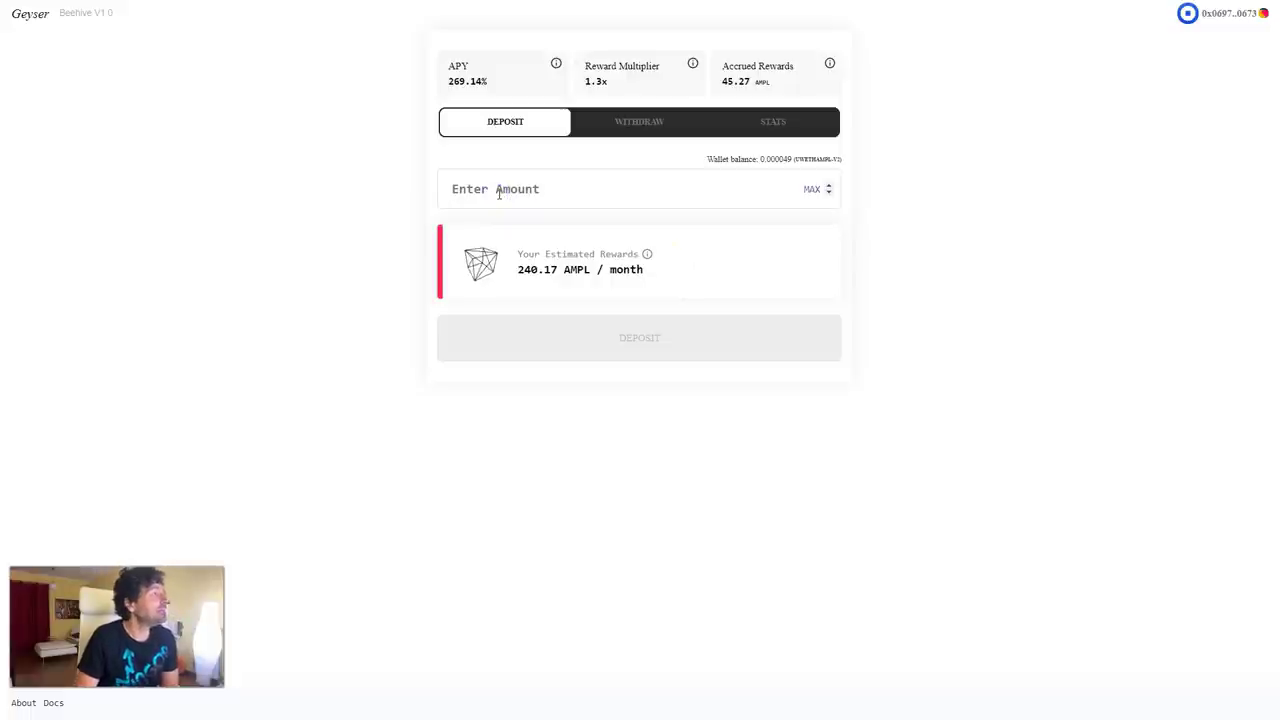
left_click(813, 190)
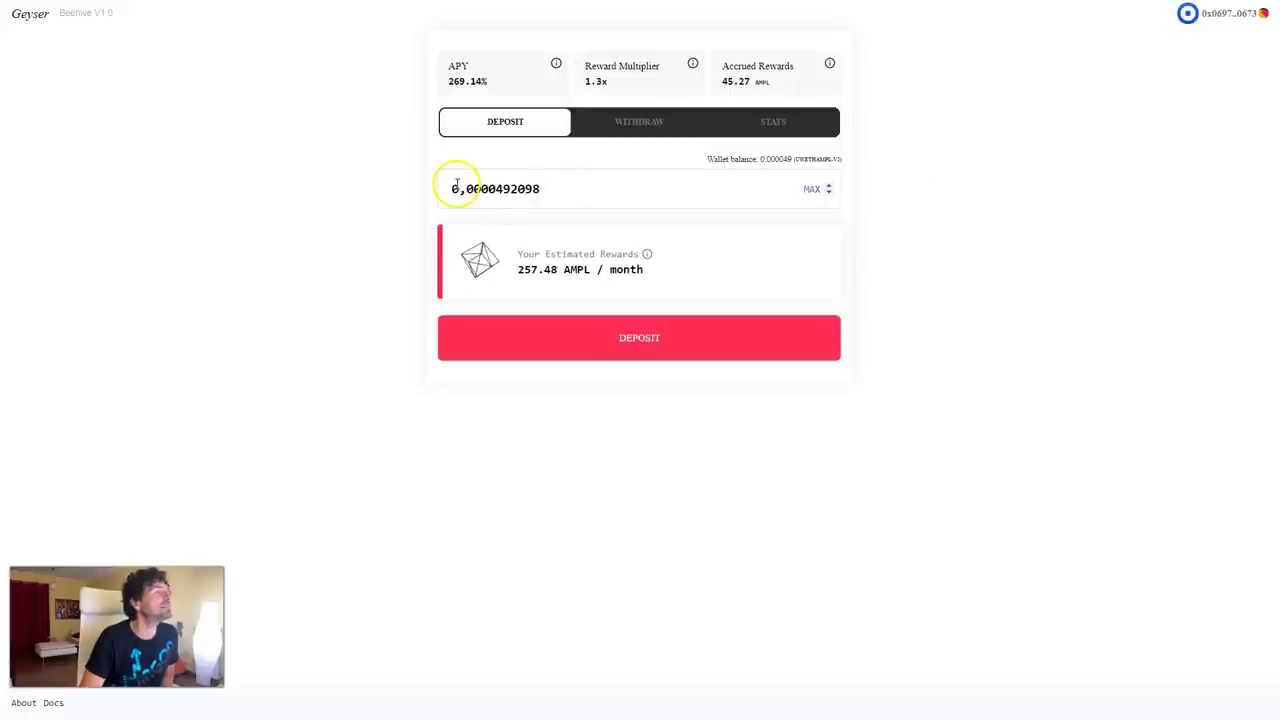
left_click_drag(455, 189, 530, 190)
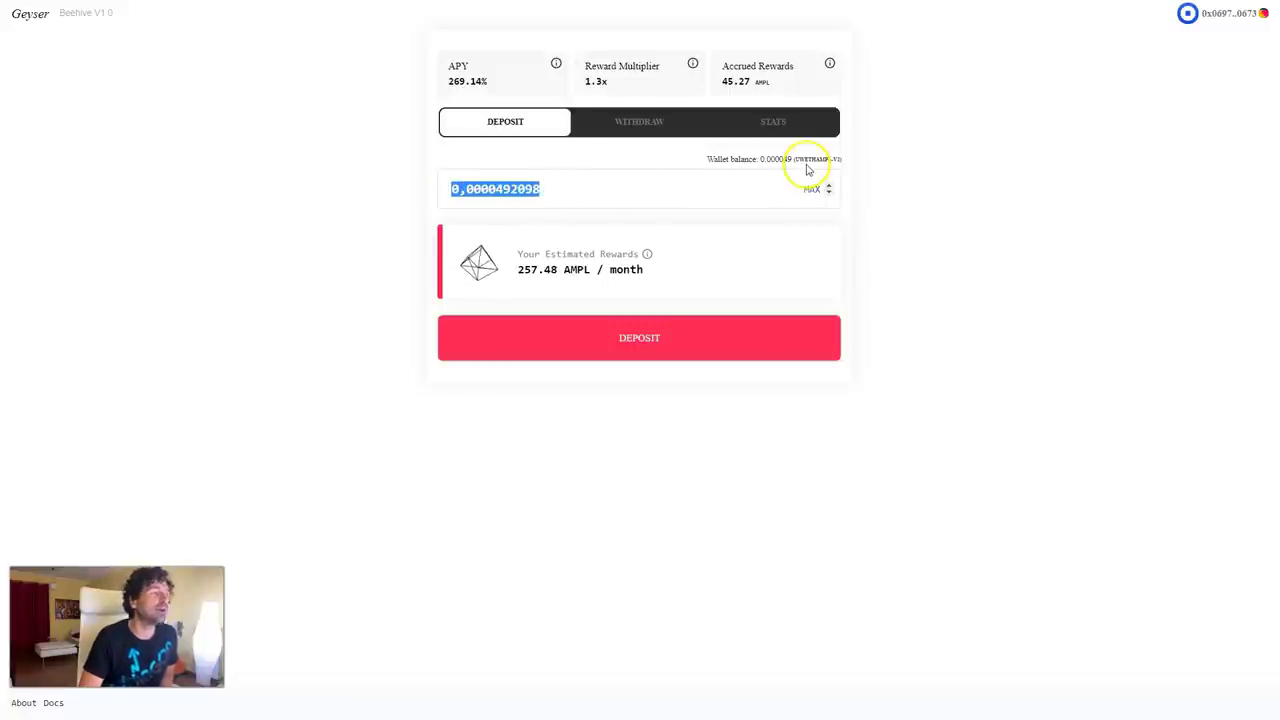
left_click(687, 320)
left_click(924, 424)
left_click(207, 709)
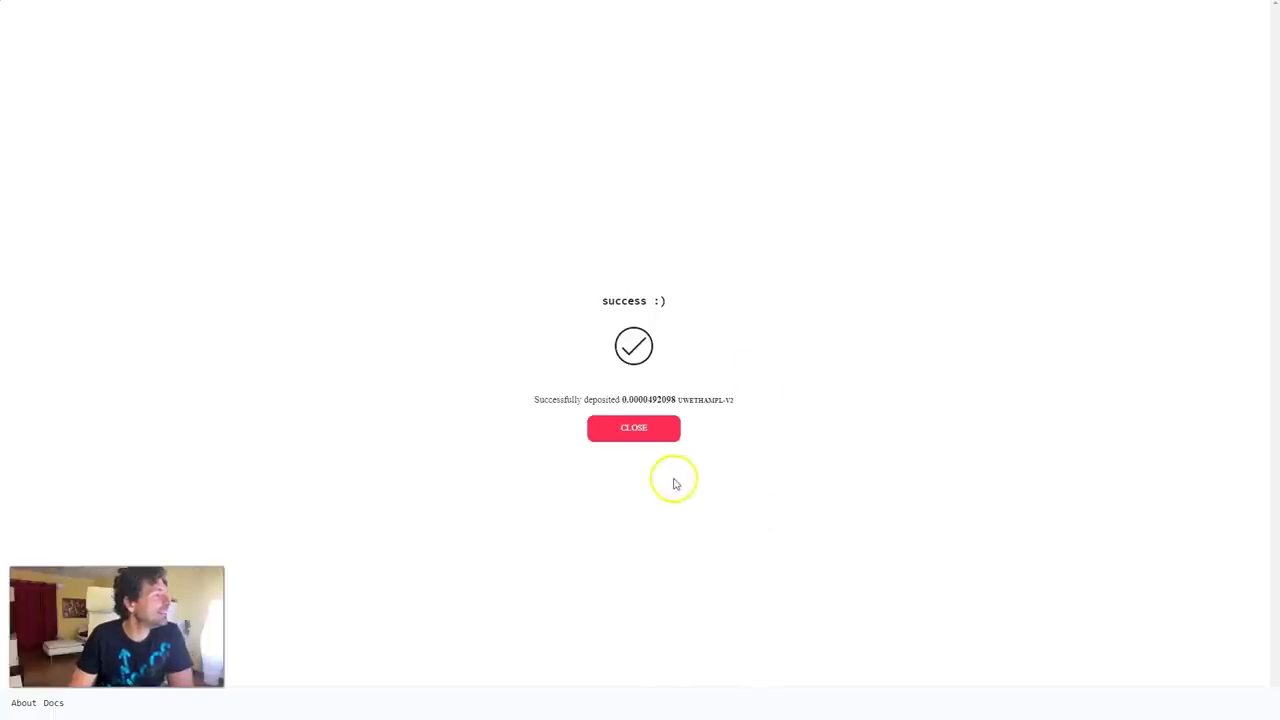
left_click(634, 432)
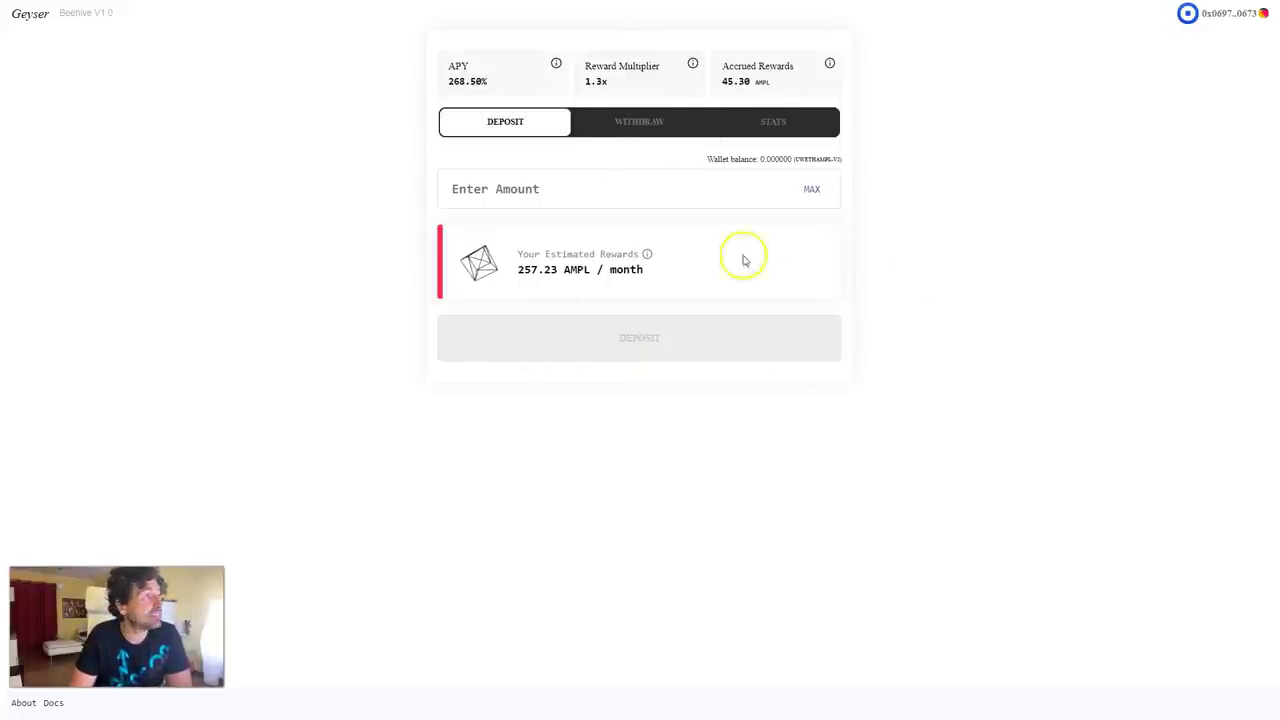
Open the Geyser withdrawal form and examine the total deposited amount and its information note.
left_click(645, 121)
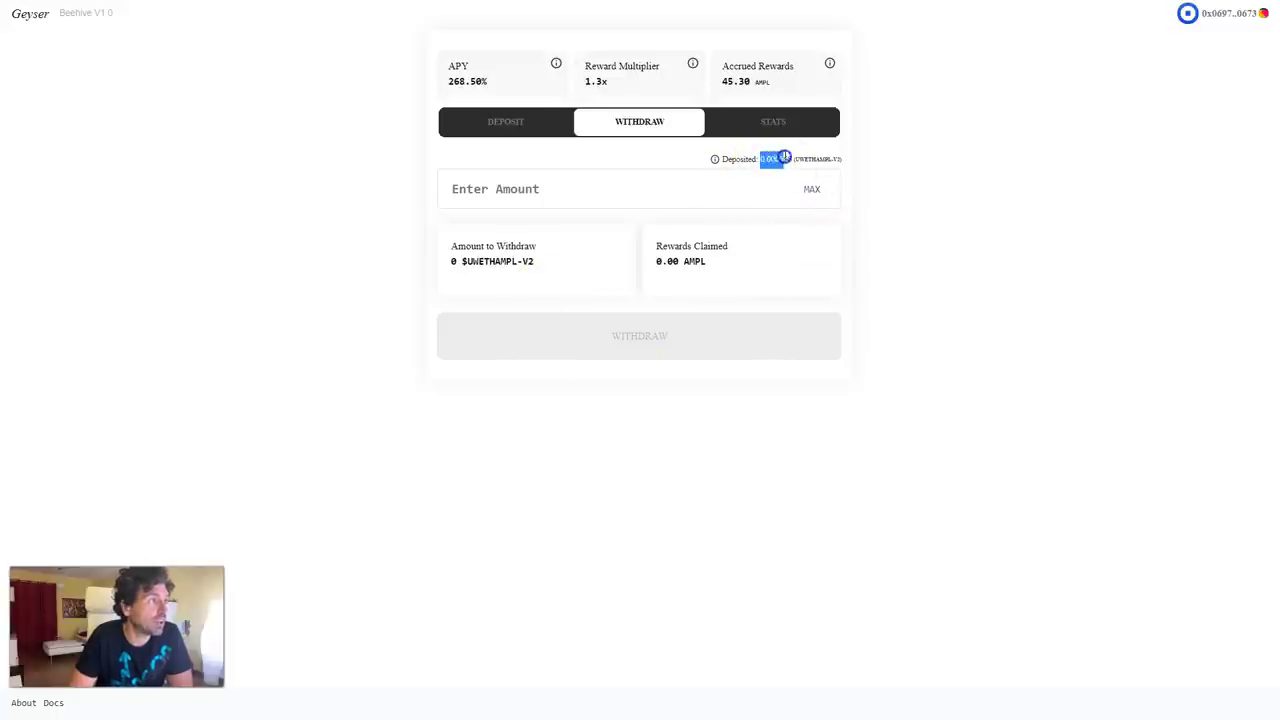
triple_click(782, 160)
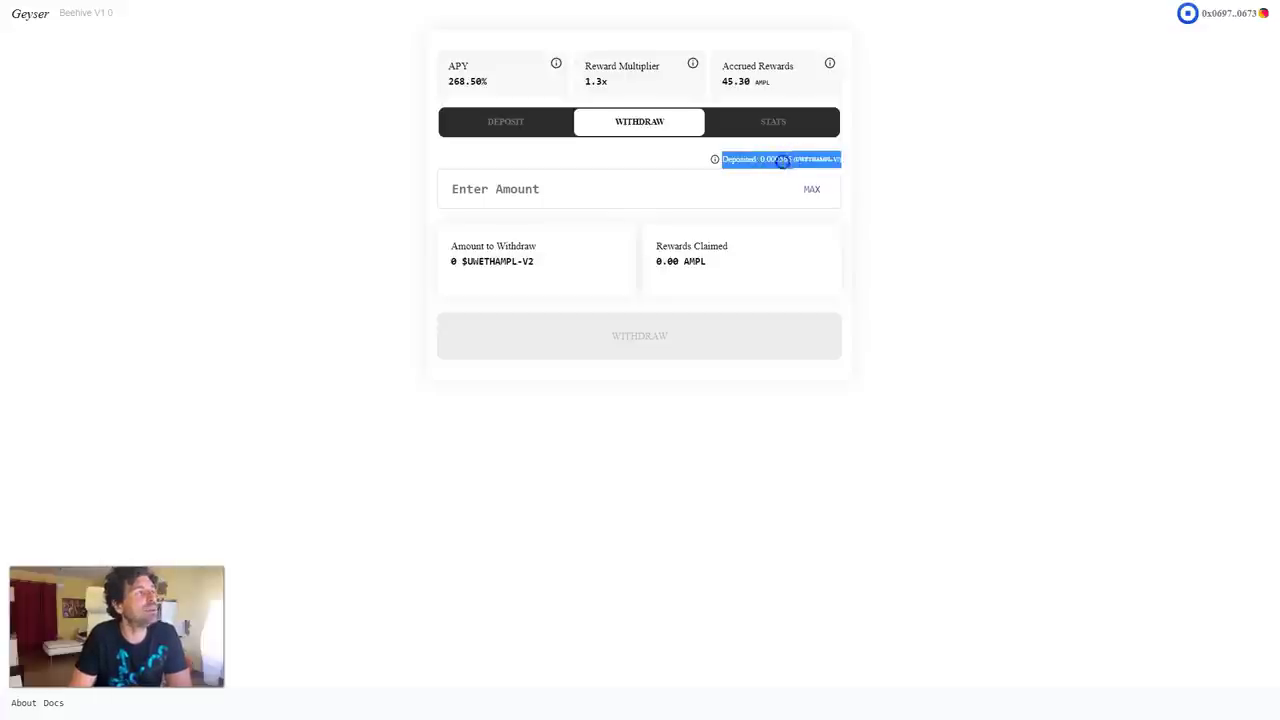
left_click(937, 191)
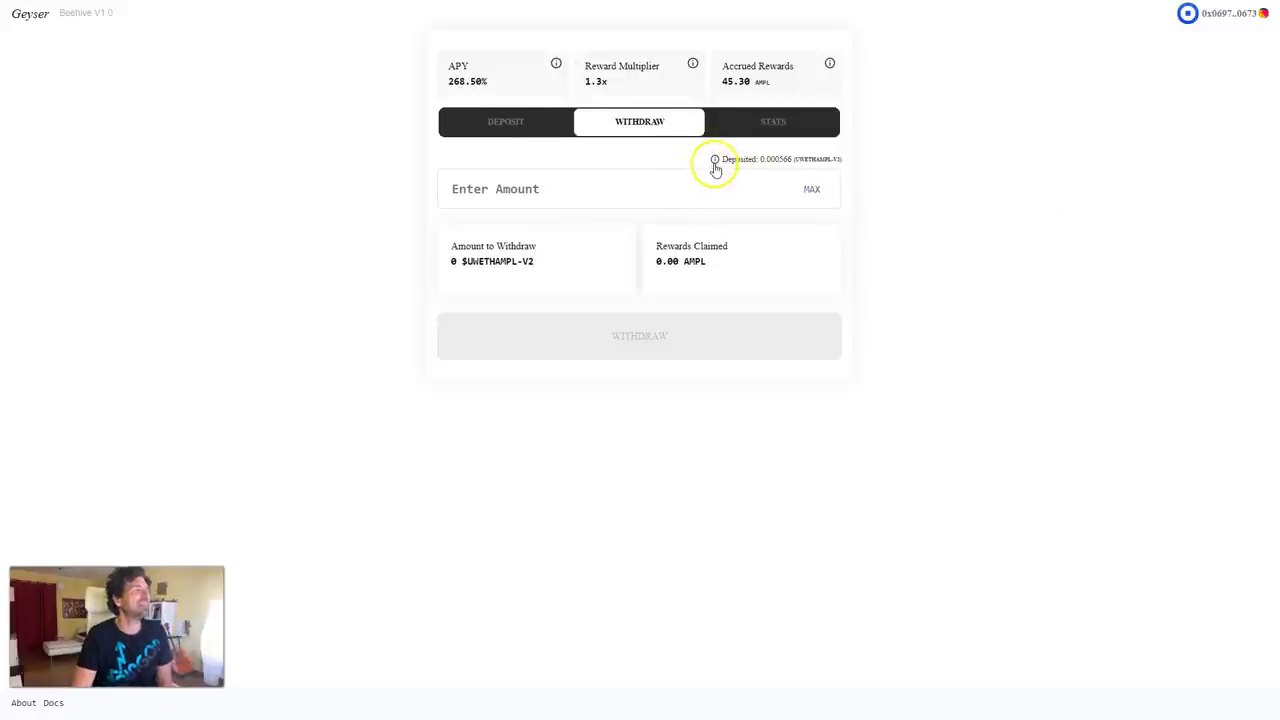
mouse_move(716, 163)
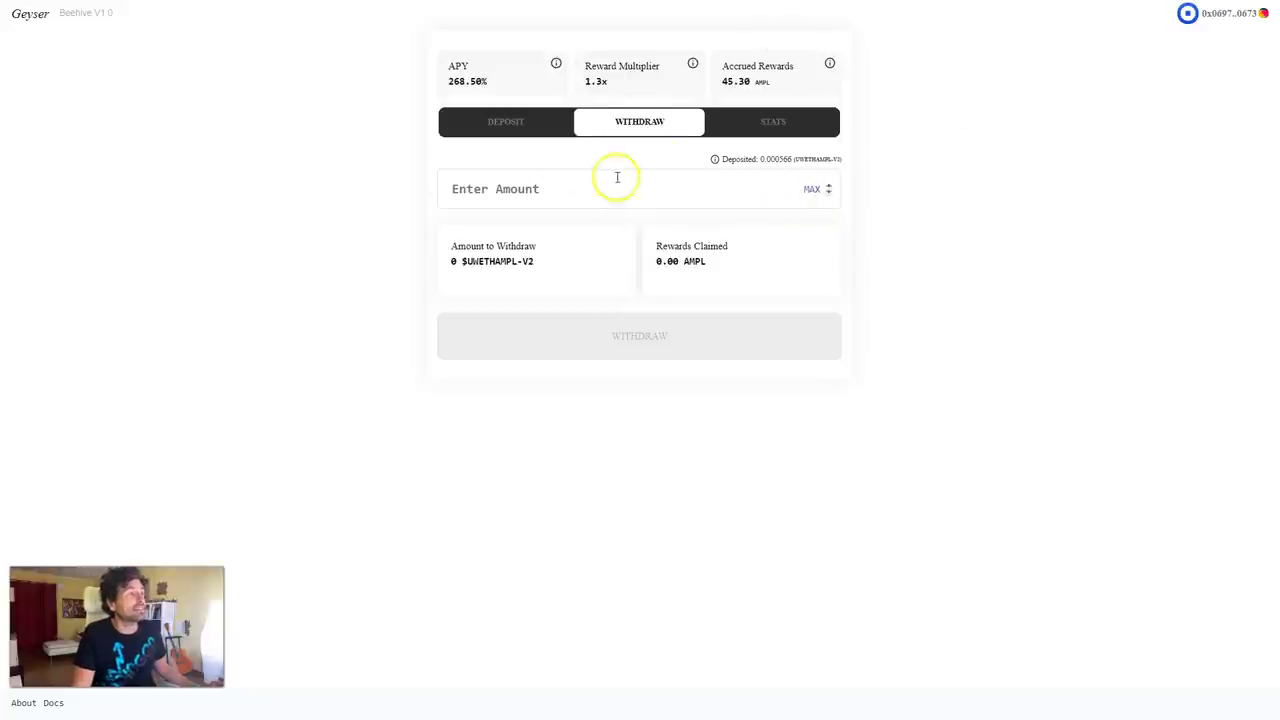
Fill the withdrawal amount with the maximum deposited UWETHAMPL-V2 tokens to estimate the claimable AMPL rewards.
left_click(810, 190)
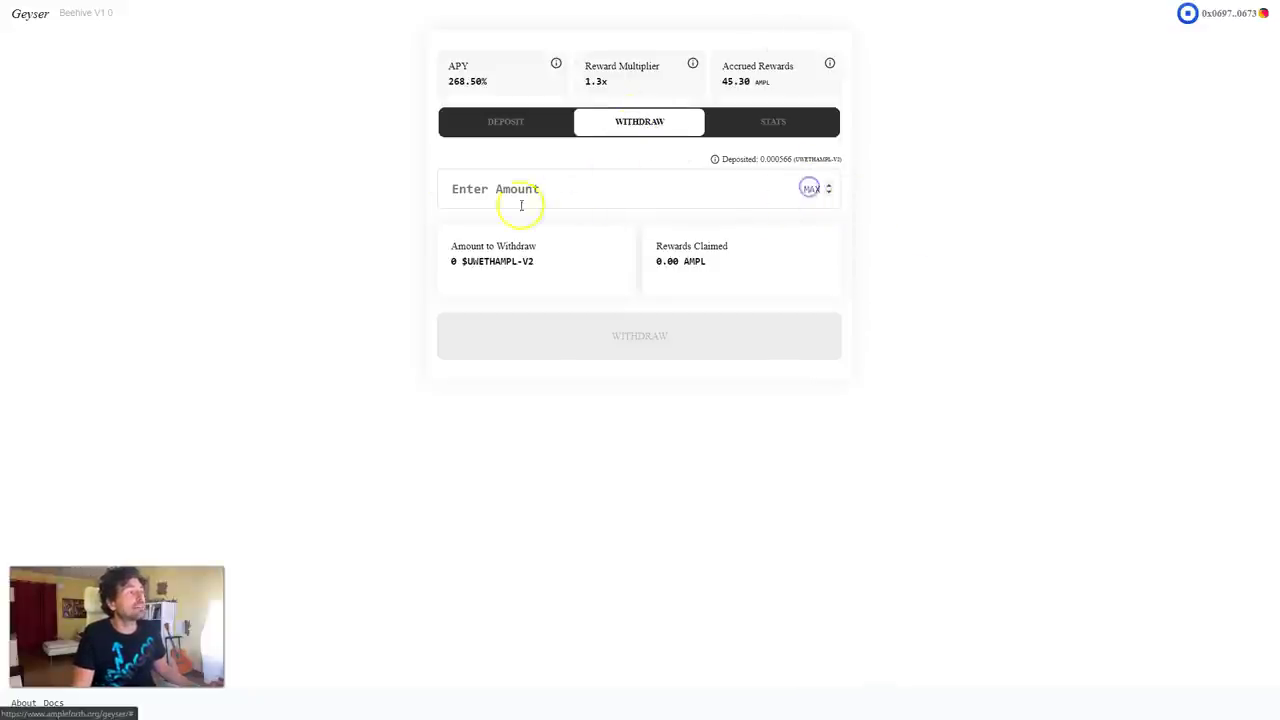
left_click(810, 189)
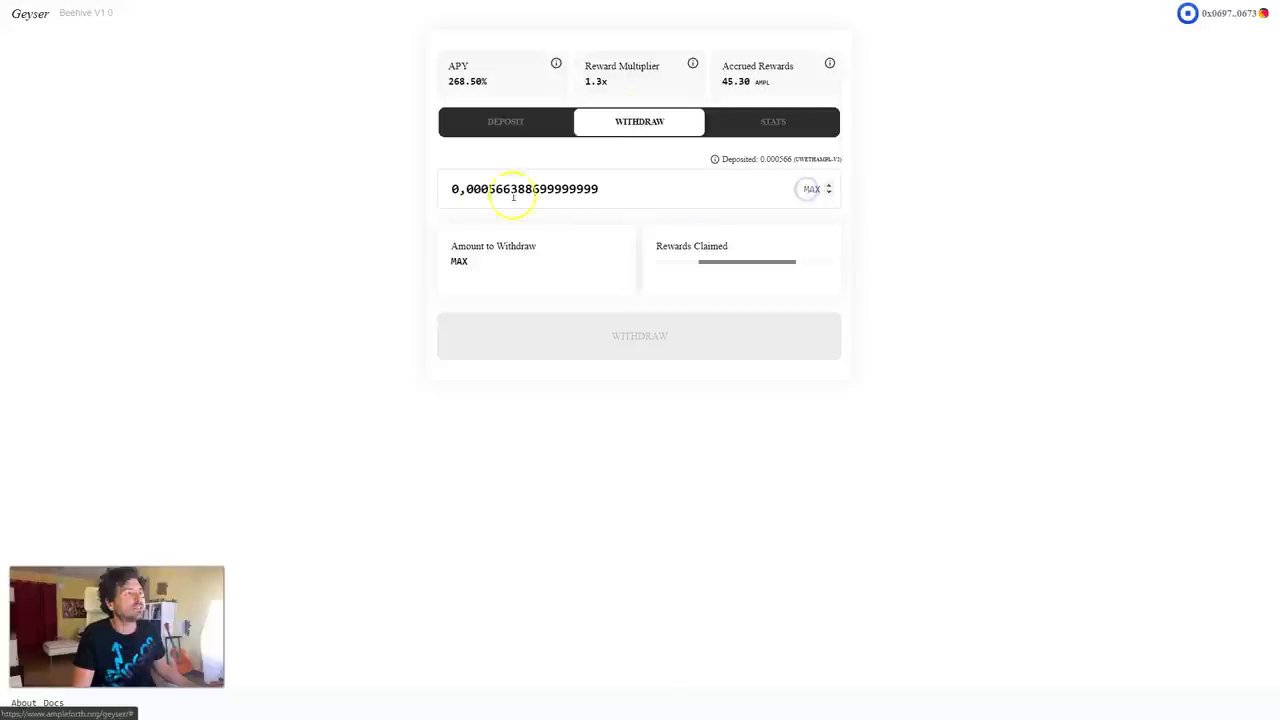